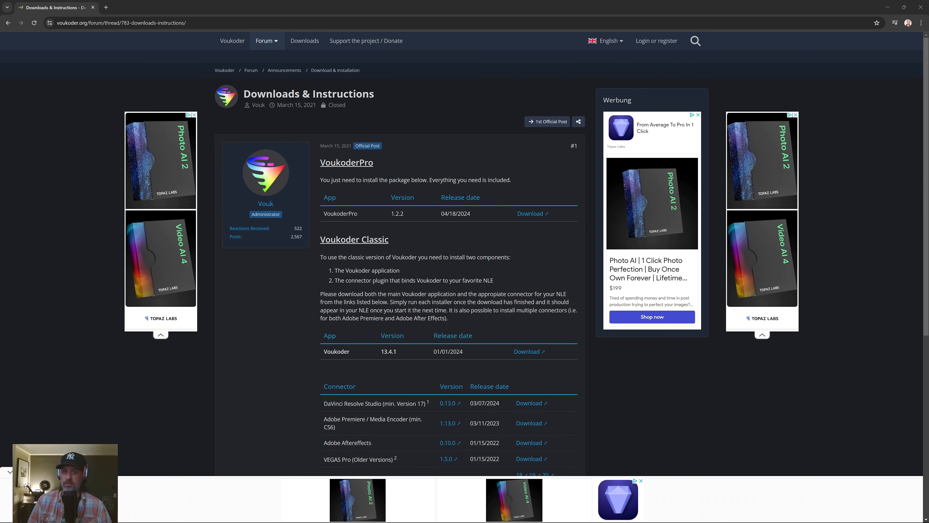
Download the Voukoder 13.4.1 application and the DaVinci Resolve Studio connector 0.13.0 from the Voukoder Classic section
scroll(294, 319, "down", 2)
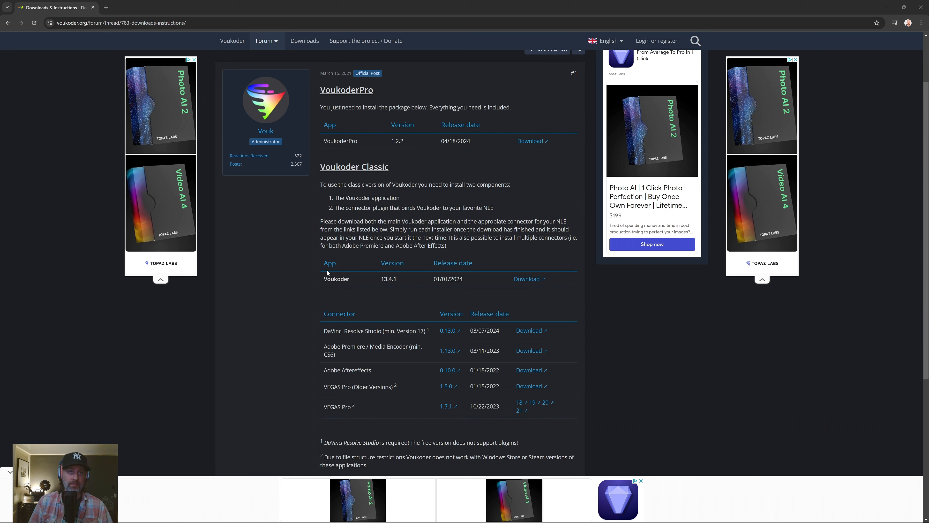
key("Tab")
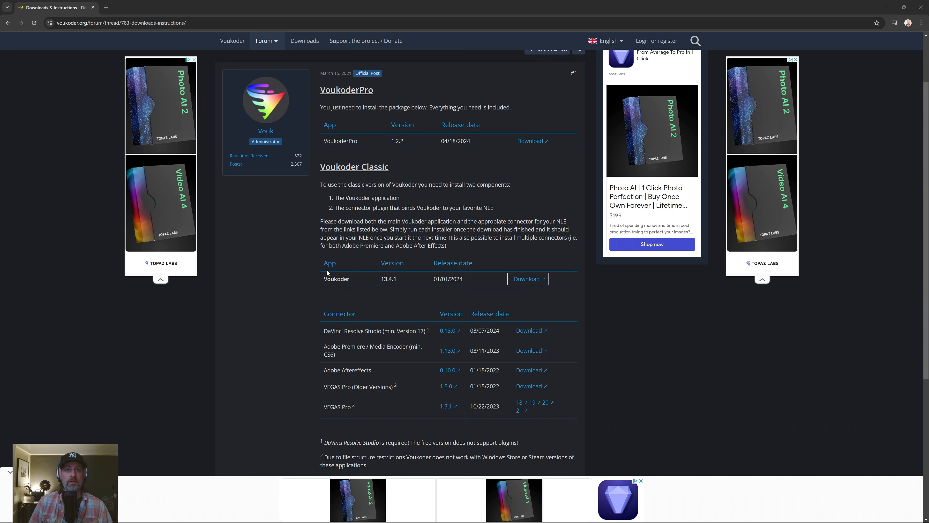
left_click(516, 279)
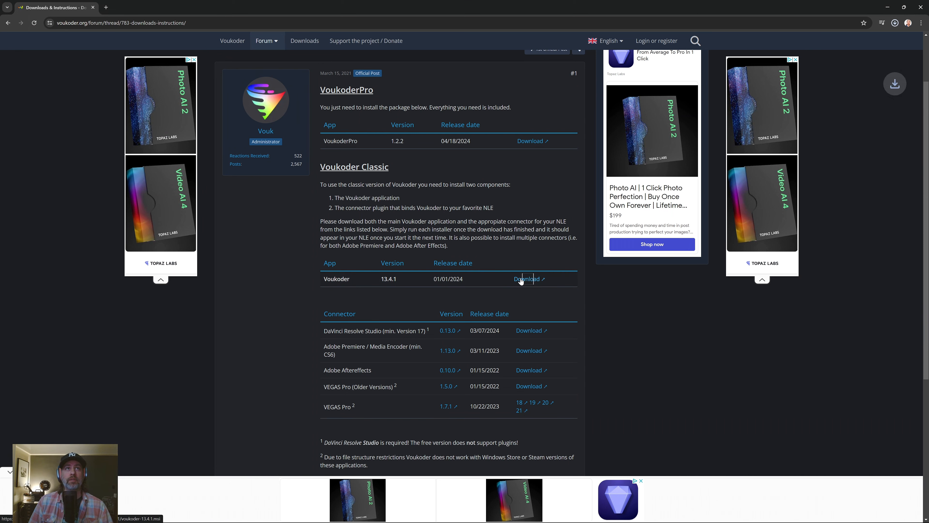
scroll(515, 281, "down", 2)
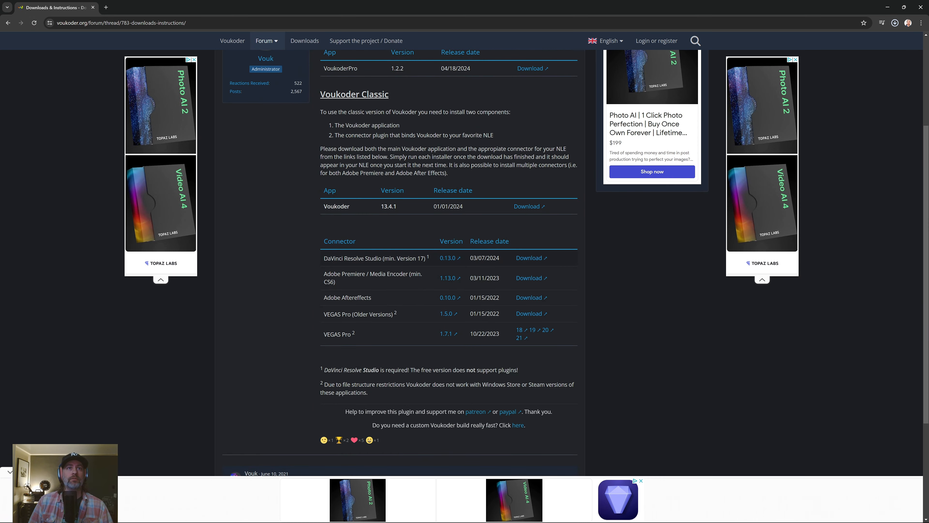
left_click(895, 23)
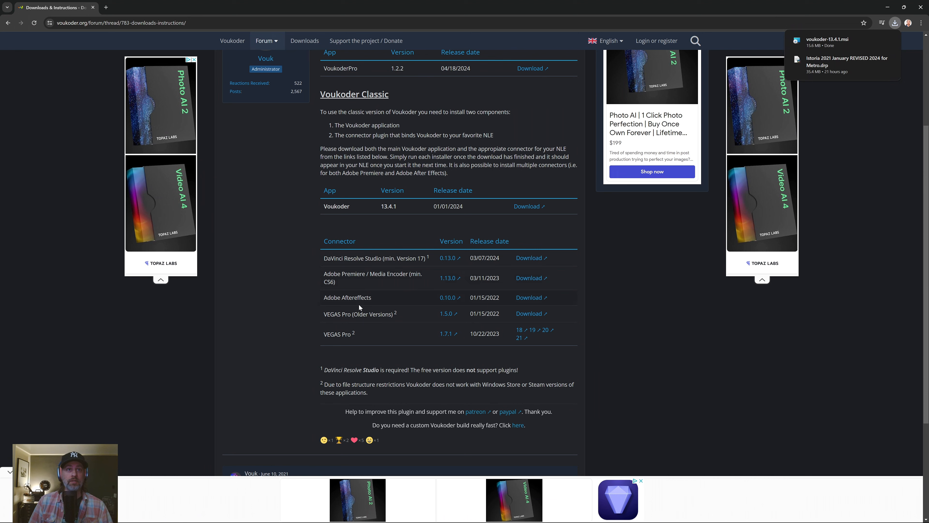
left_click(529, 259)
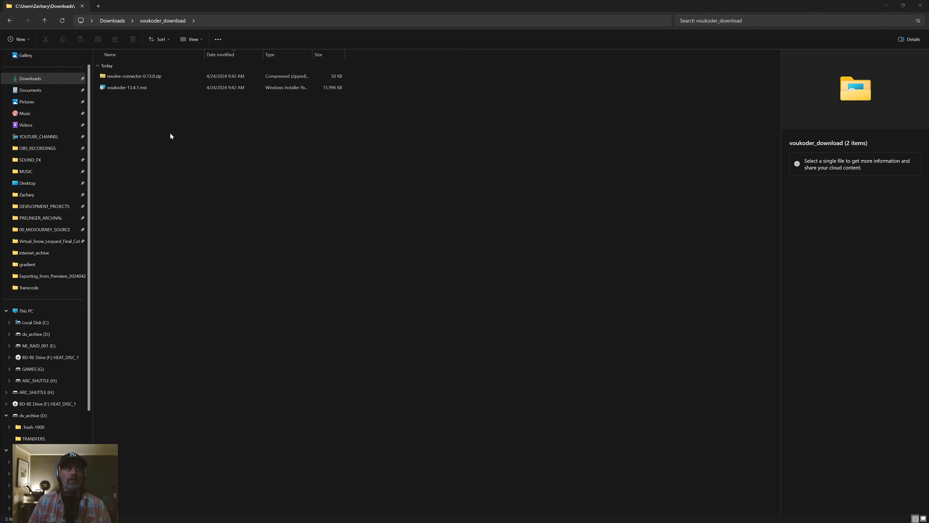
Extract resolve-connector-0.13.0.zip into its own folder inside voukoder_download
right_click(107, 78)
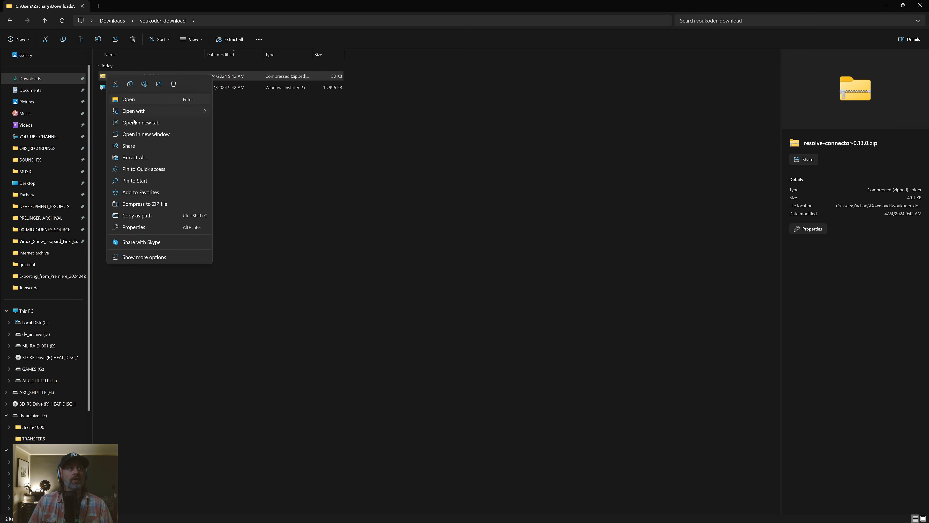
left_click(142, 157)
left_click(526, 341)
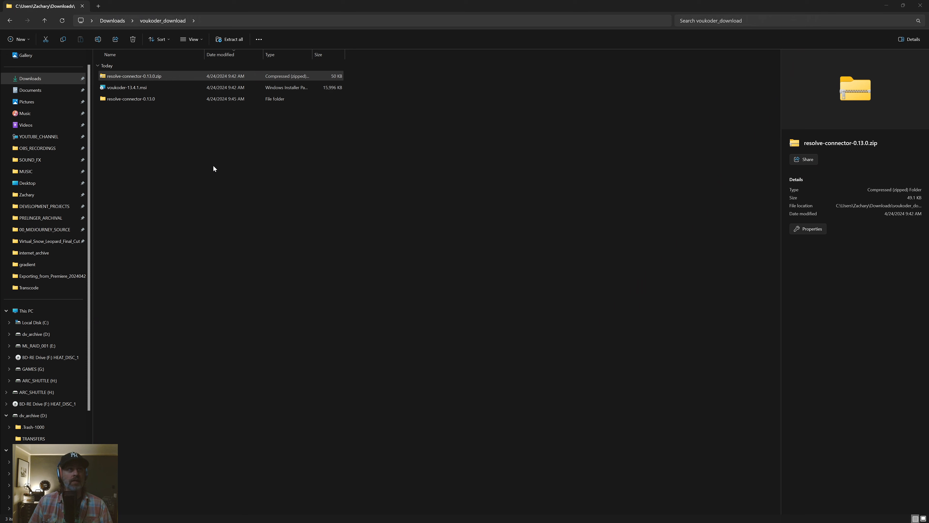
Open README.txt from the extracted resolve-connector-0.13.0 folder and copy the IOPlugins installation path from it
left_click(106, 95)
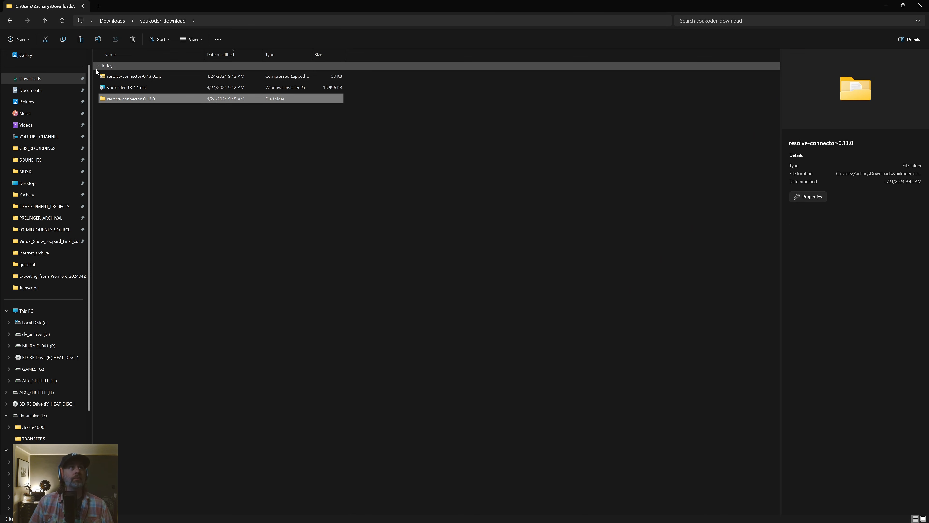
double_click(106, 99)
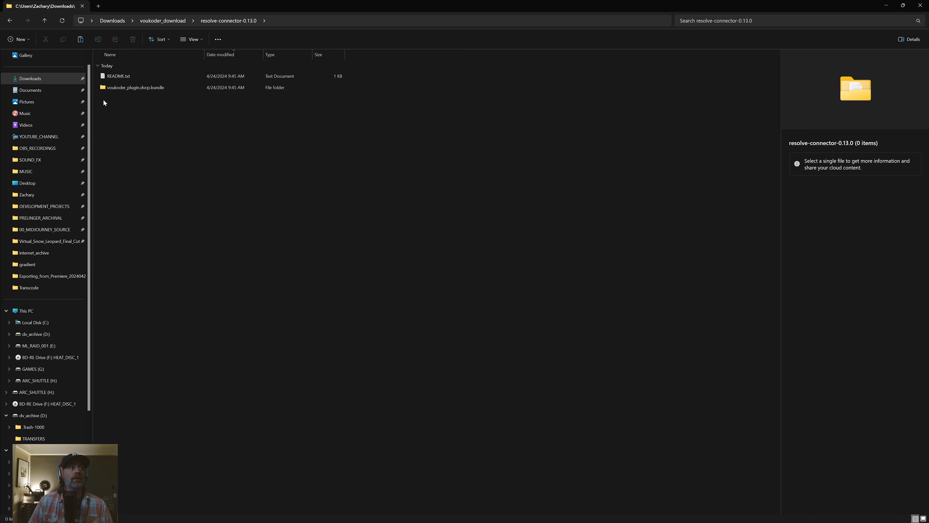
left_click(103, 78)
double_click(103, 78)
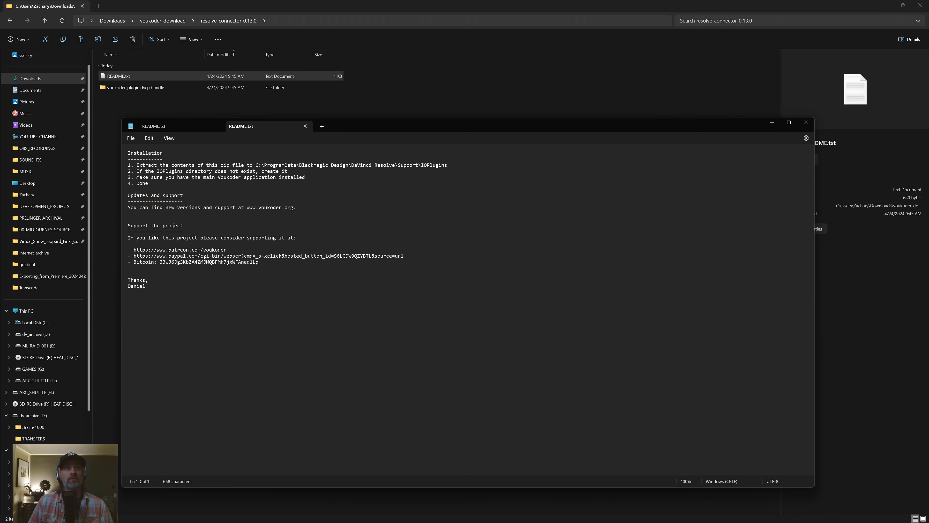
left_click_drag(447, 165, 260, 170)
left_click_drag(258, 169, 256, 167)
key("ctrl+c")
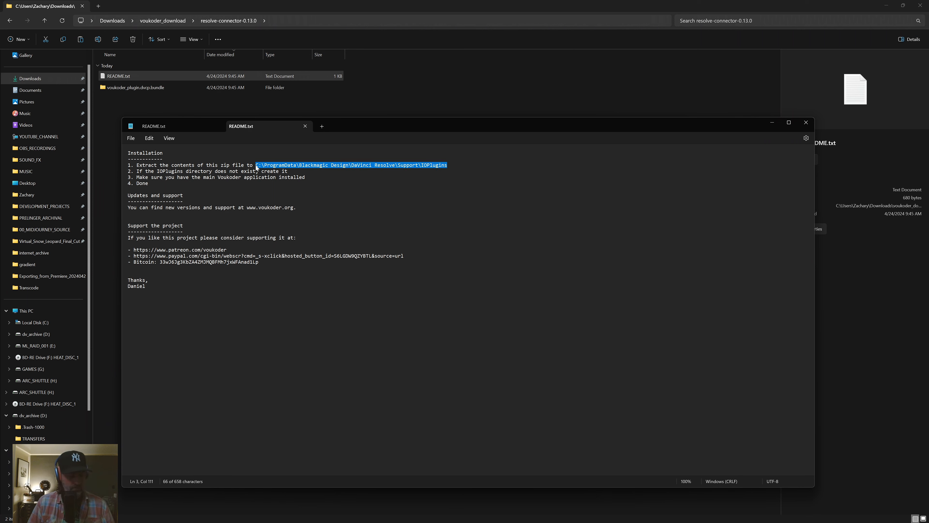
Open the copied path C:\ProgramData\Blackmagic Design\DaVinci Resolve\Support\IOPlugins in a second File Explorer tab
left_click(98, 6)
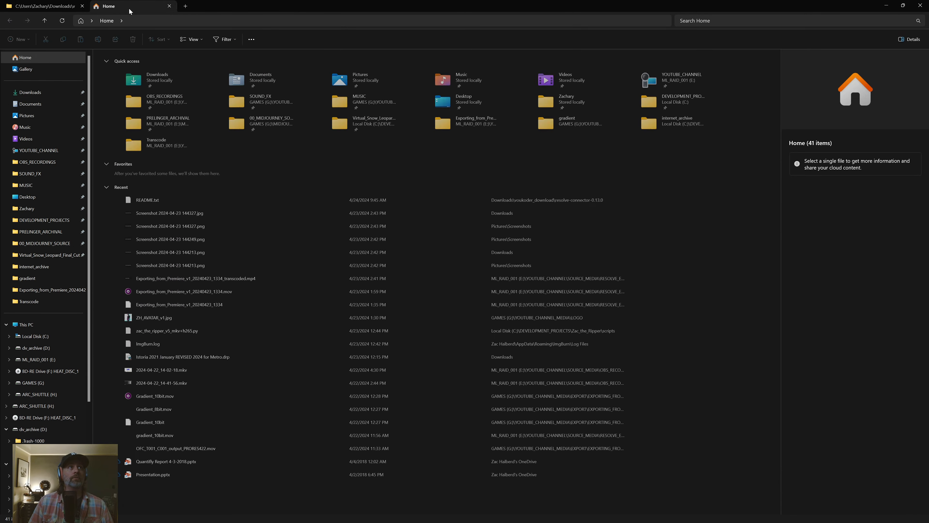
left_click(138, 21)
key("ctrl+v")
key("Return")
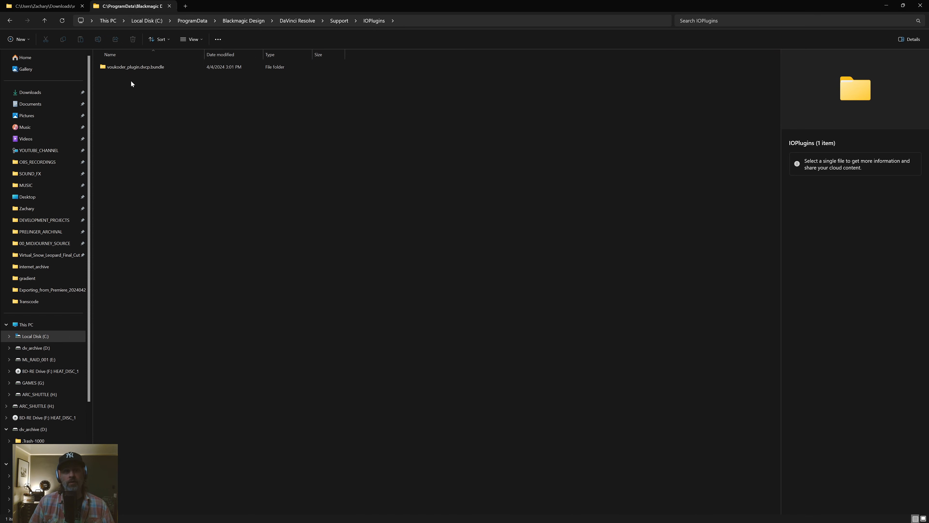
View the parent Support folder and reread the README's installation instructions, closing the file when done
left_click(338, 21)
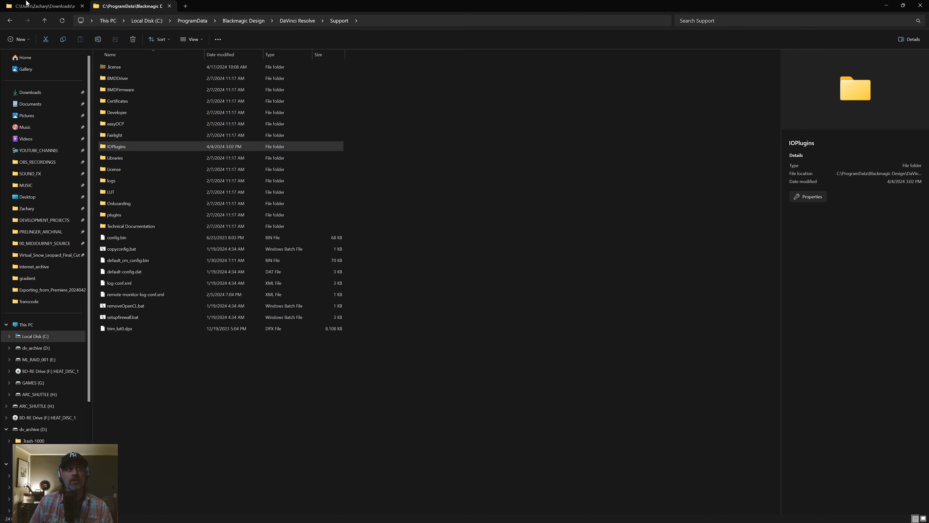
mouse_move(687, 516)
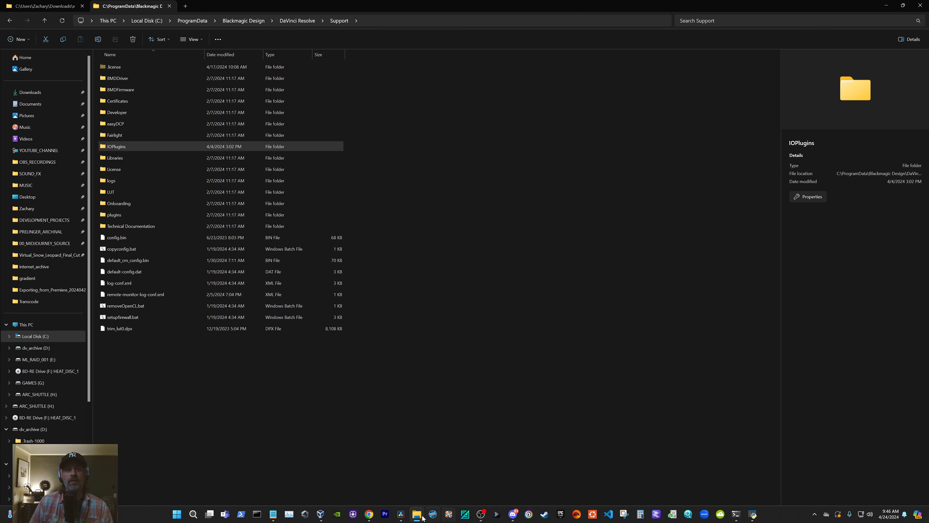
mouse_move(275, 515)
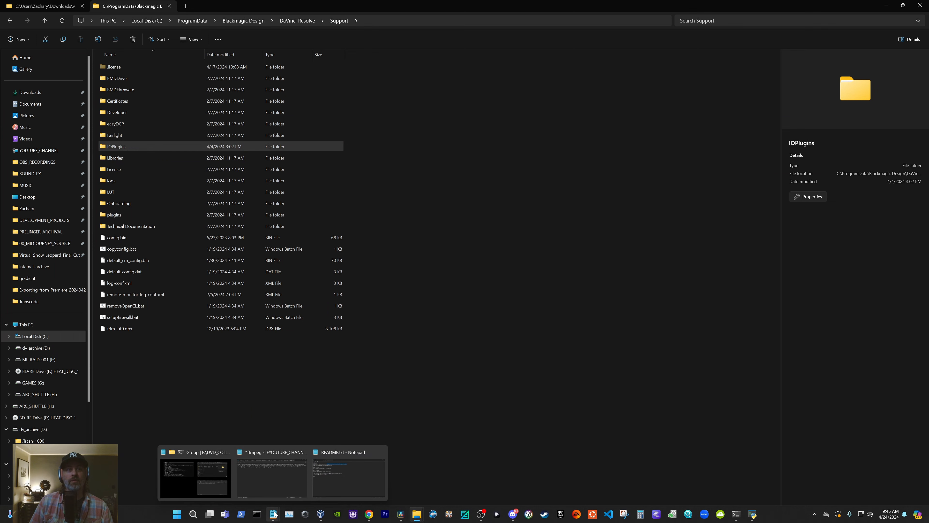
left_click(328, 484)
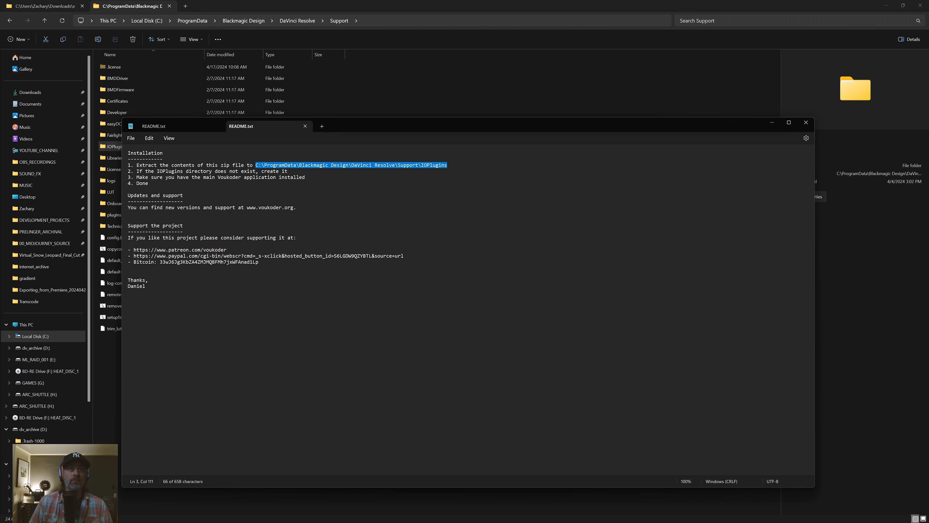
left_click(807, 123)
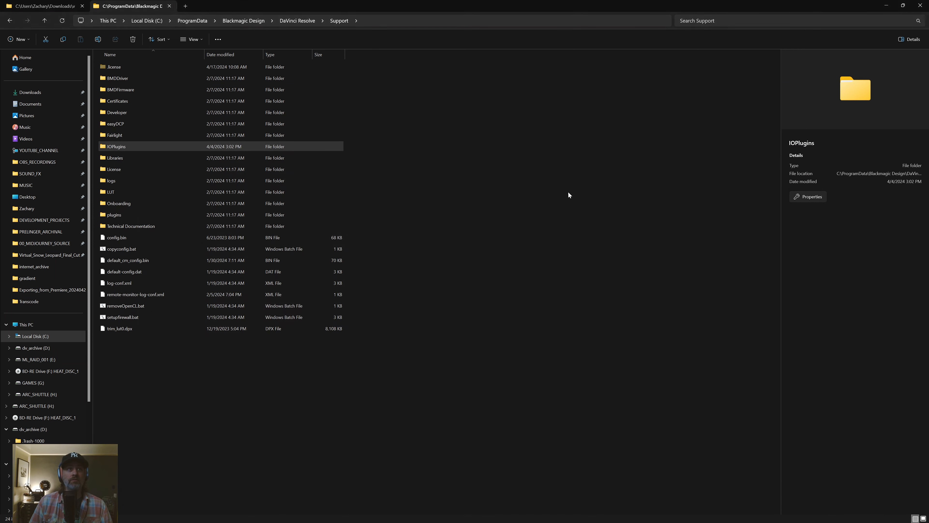
Compare the contents of the IOPlugins folder with the extracted resolve-connector-0.13.0 folder
left_click(102, 147)
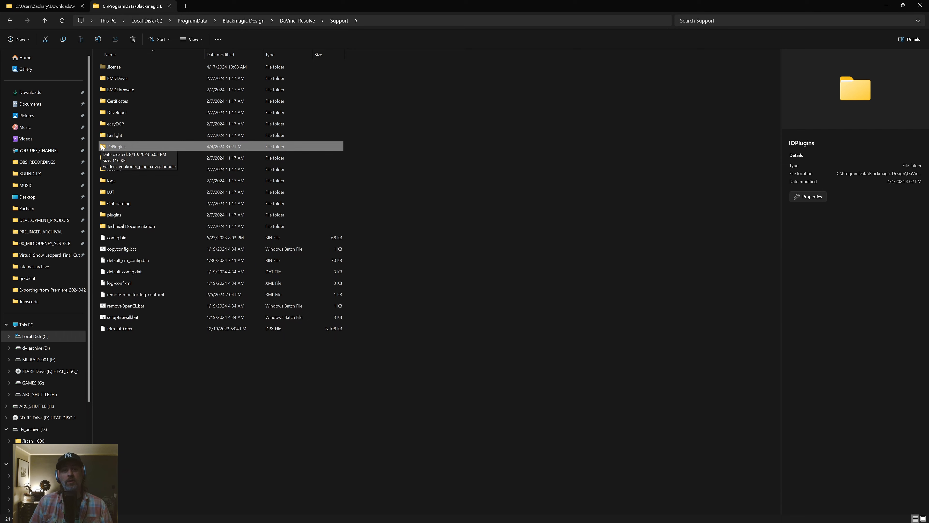
double_click(103, 147)
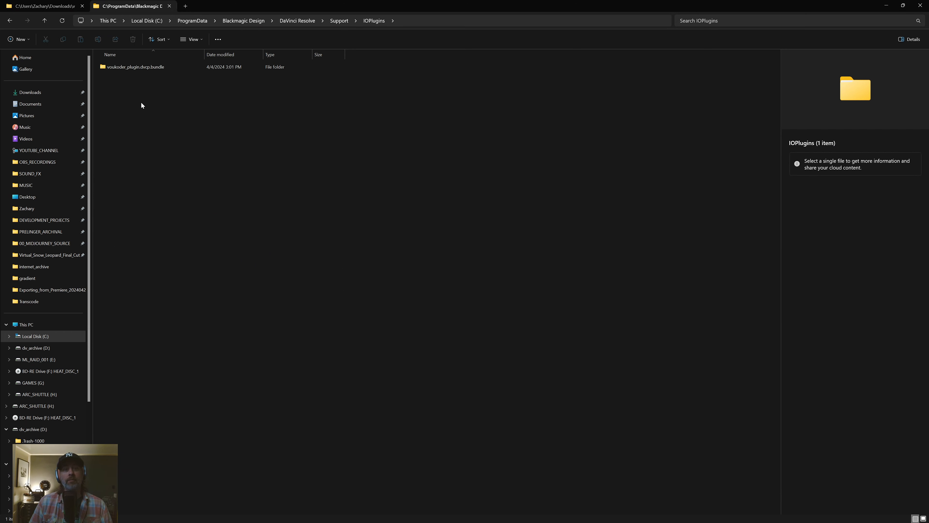
left_click(44, 5)
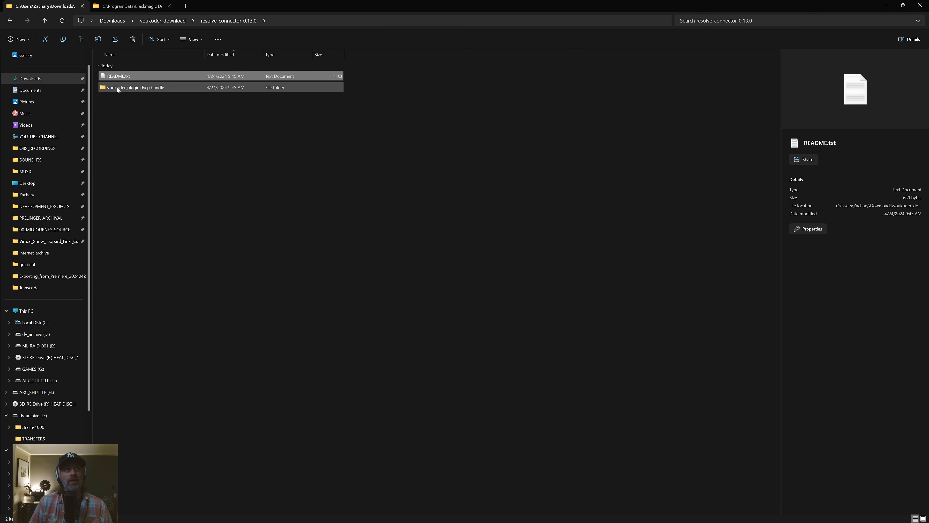
left_click(130, 6)
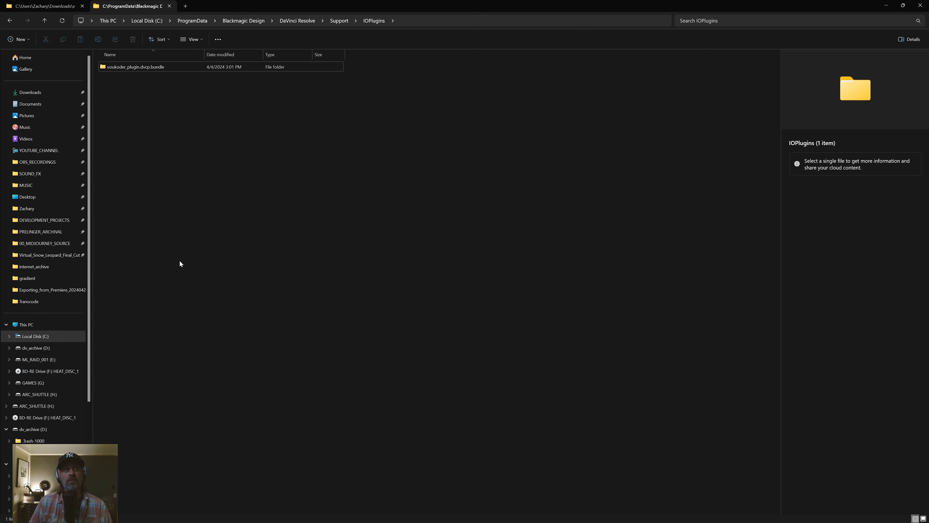
Switch to DaVinci Resolve and remove Job 1 from the render queue
mouse_move(443, 518)
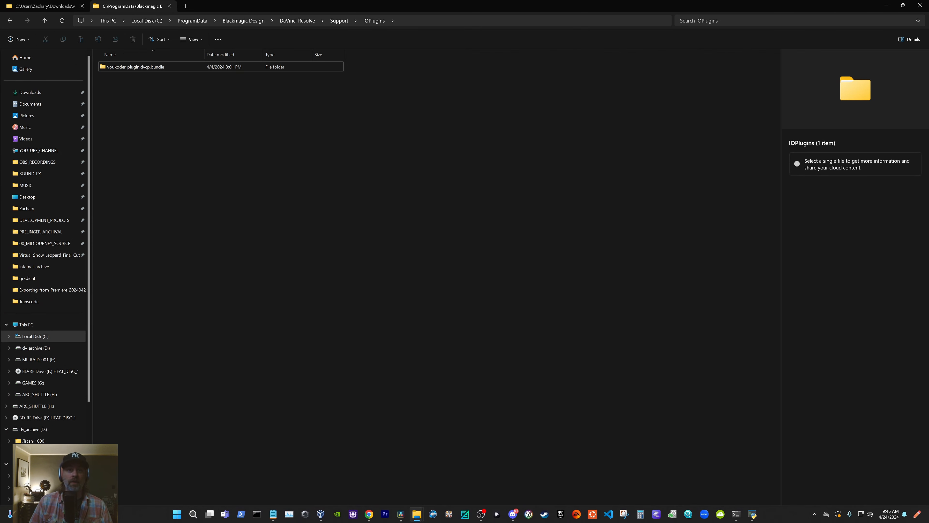
left_click(401, 515)
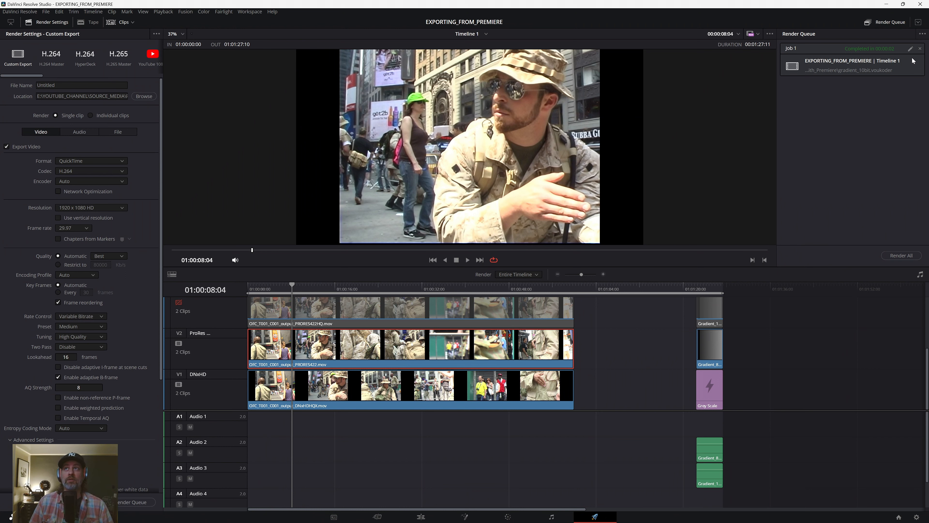
left_click(920, 48)
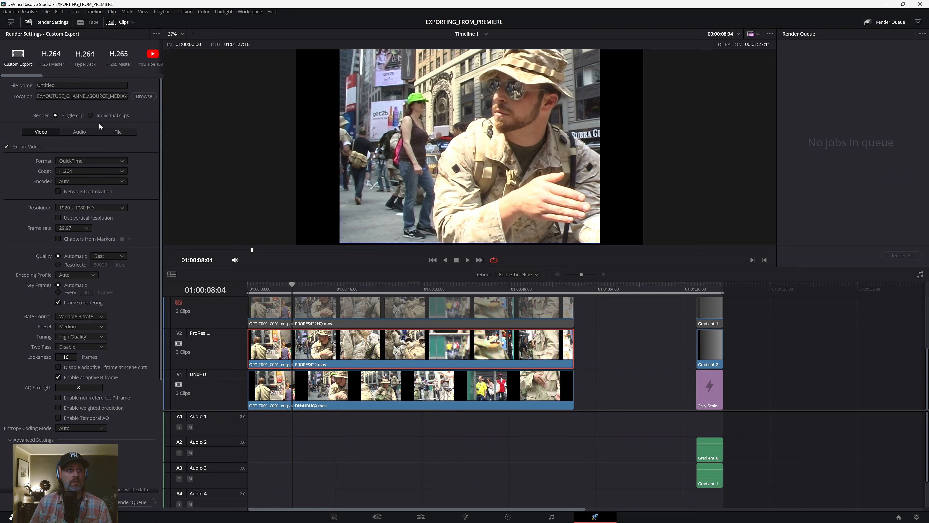
Examine the available export formats and the codec and encoder options for QuickTime, keeping QuickTime, H.264 and Auto
left_click(82, 161)
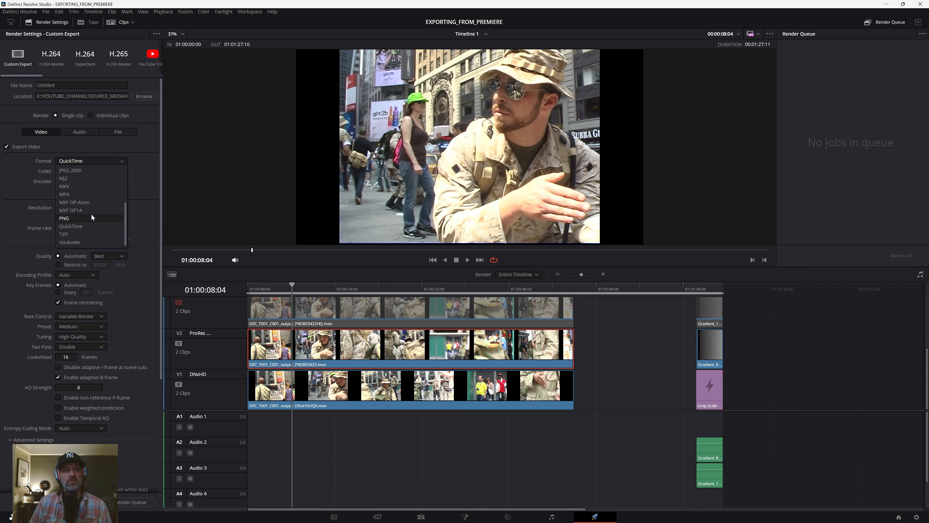
scroll(87, 213, "up", 3)
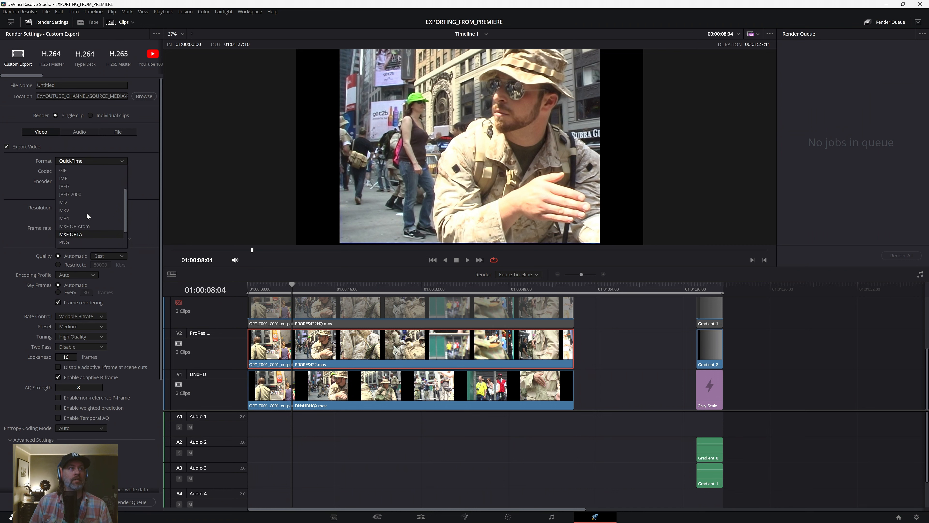
scroll(84, 219, "down", 1)
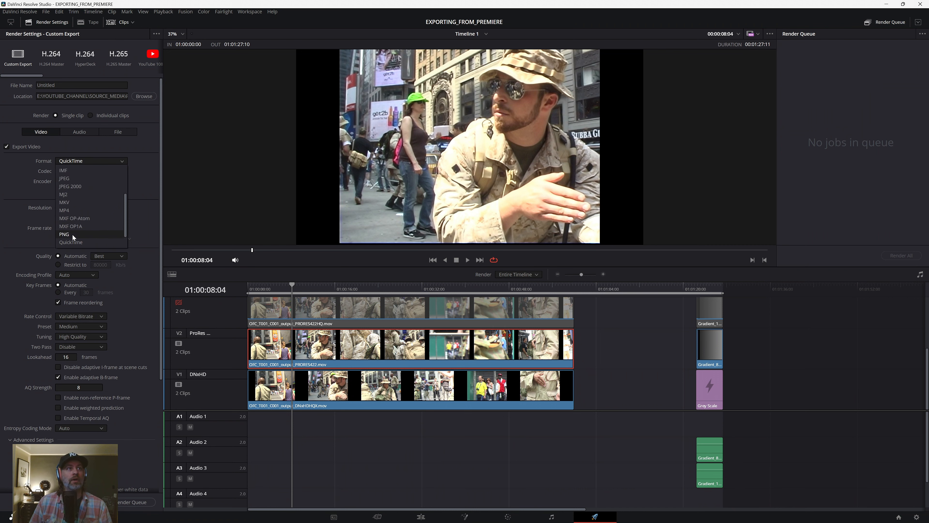
left_click(72, 241)
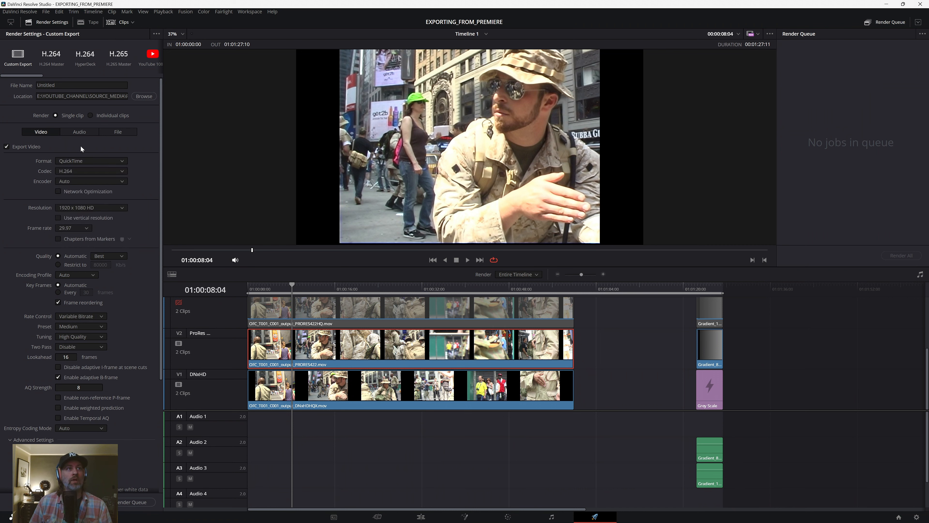
left_click(77, 172)
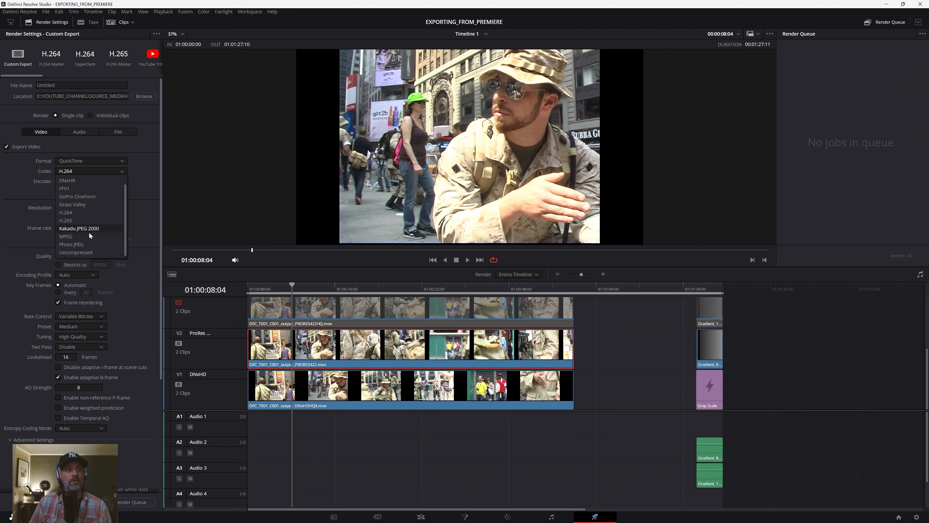
left_click(146, 173)
left_click(106, 182)
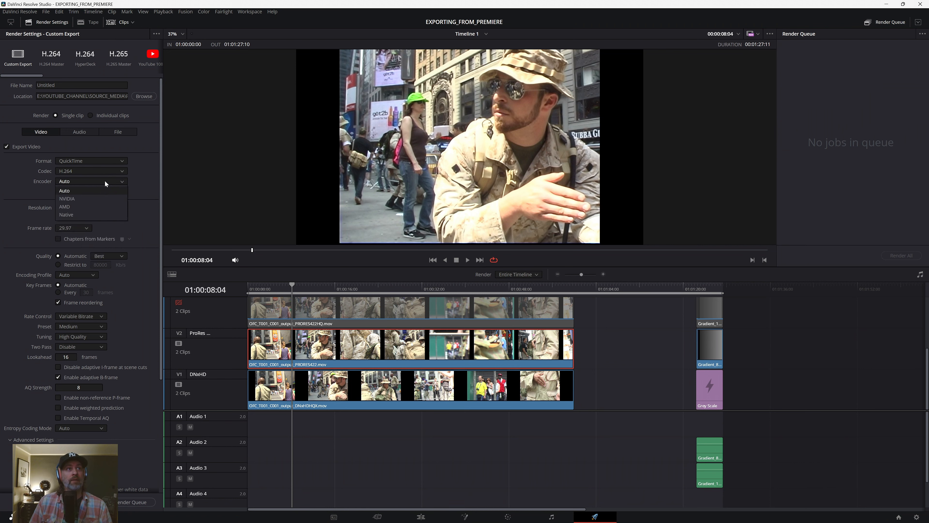
left_click(86, 191)
Set the export format to Voukoder with the Internal codec
left_click(109, 159)
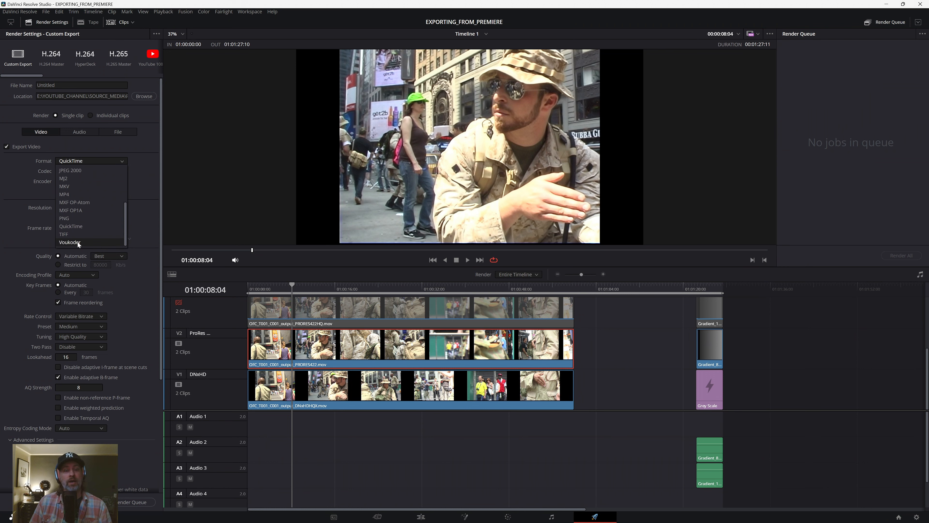
left_click(78, 242)
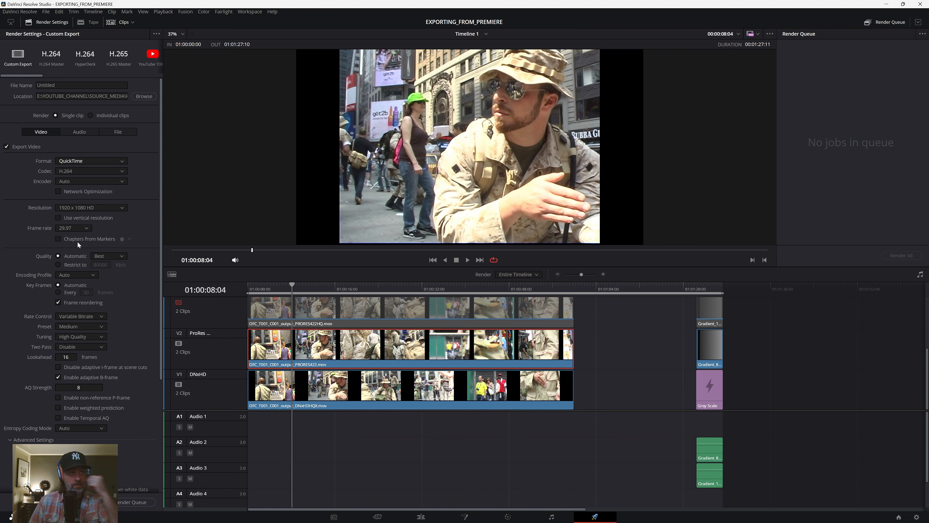
left_click(91, 171)
left_click(149, 171)
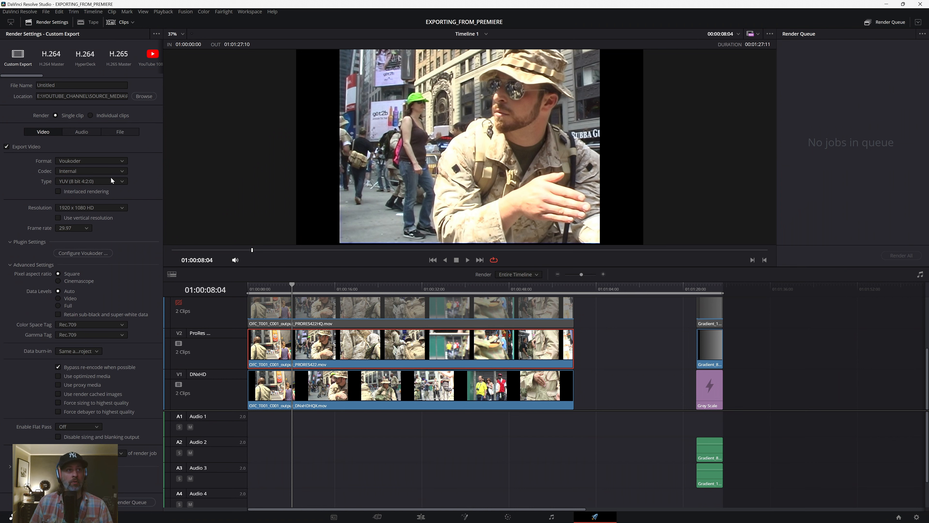
Set the export type to YUV (High bit depth) and open the Voukoder plugin configuration
left_click(105, 183)
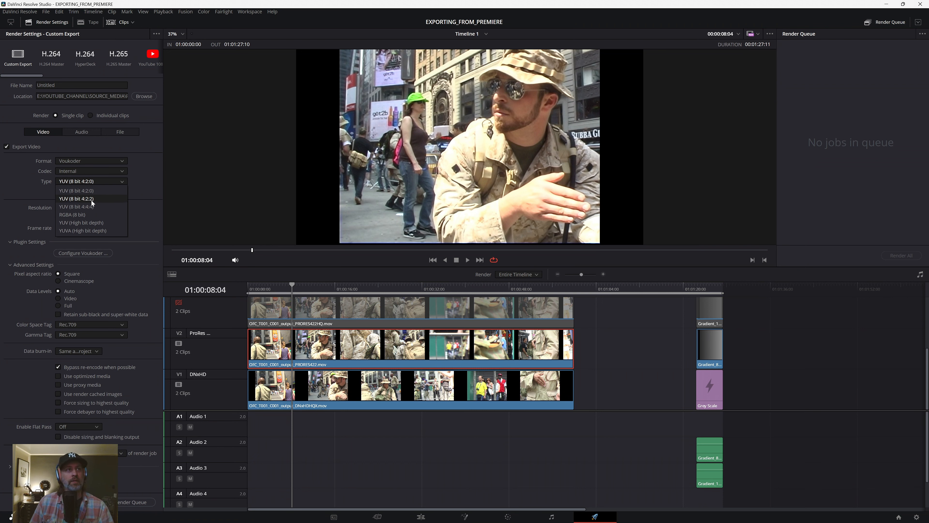
left_click(102, 222)
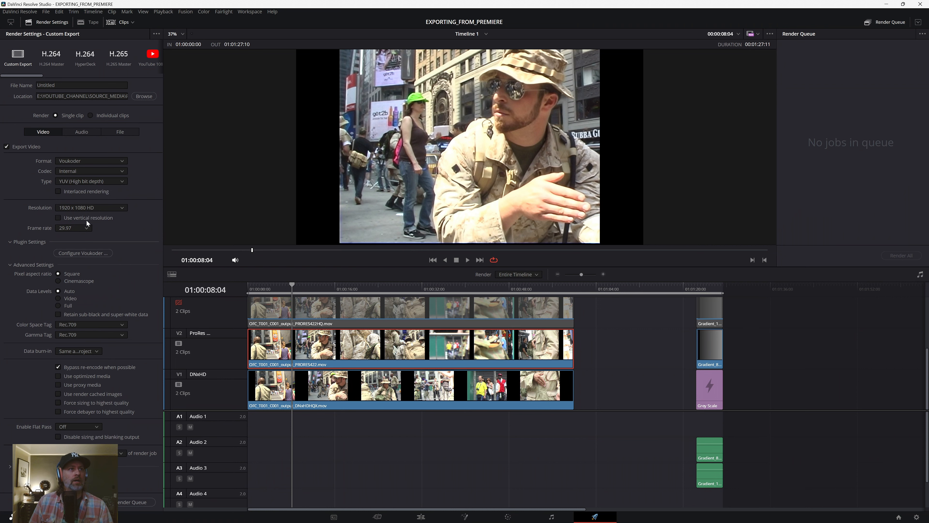
left_click(76, 255)
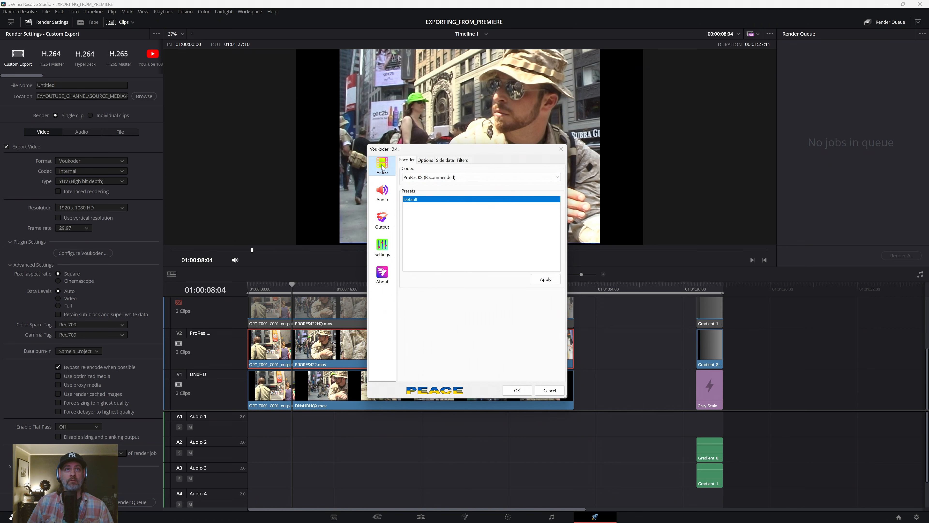
Look through the Voukoder configuration pages and select ProRes KS (Recommended) as the video codec
left_click(382, 193)
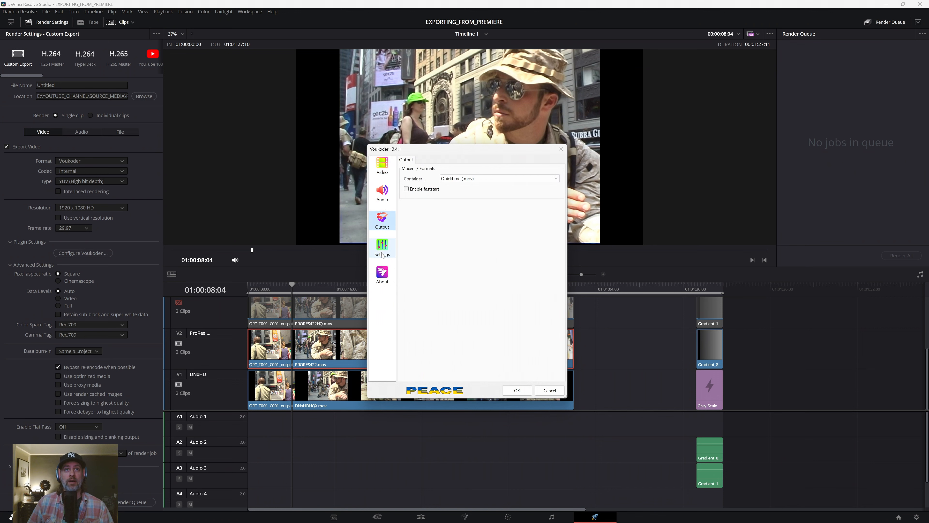
left_click(383, 282)
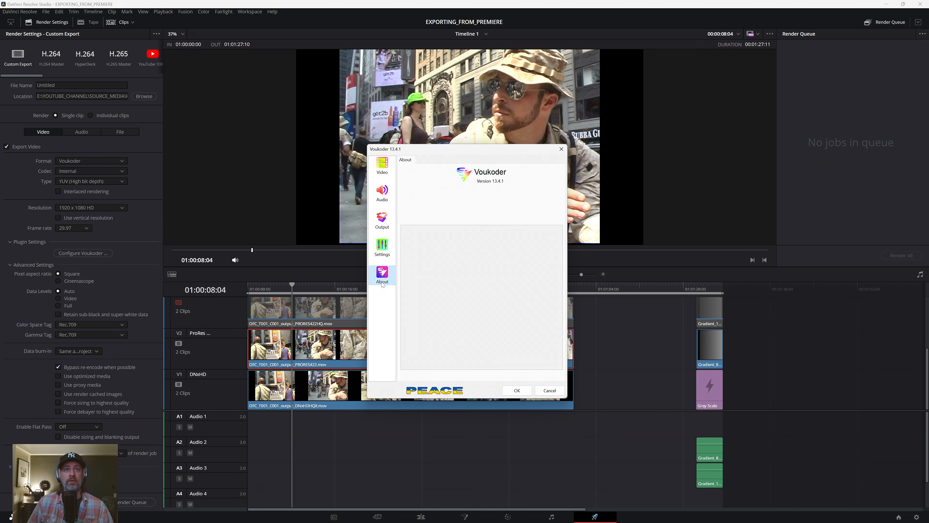
left_click(382, 165)
left_click(470, 177)
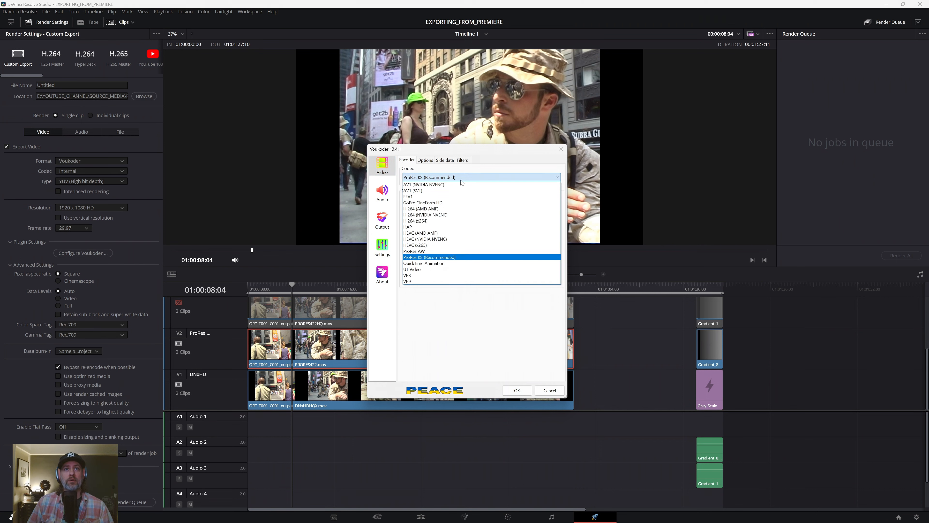
left_click(453, 257)
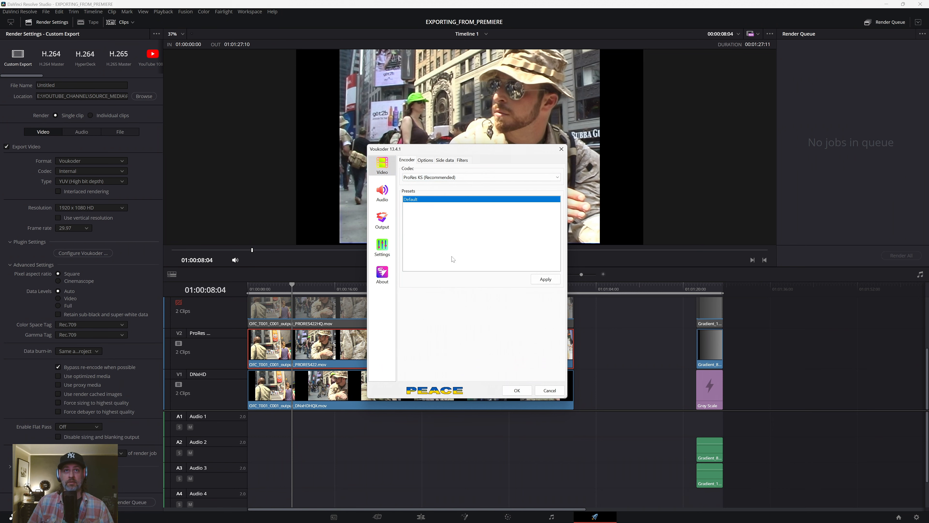
Widen the Voukoder window and examine the video encoder's color format choices, keeping YUV 4:2:2 (10 bit)
left_click(426, 161)
left_click_drag(567, 182, 693, 181)
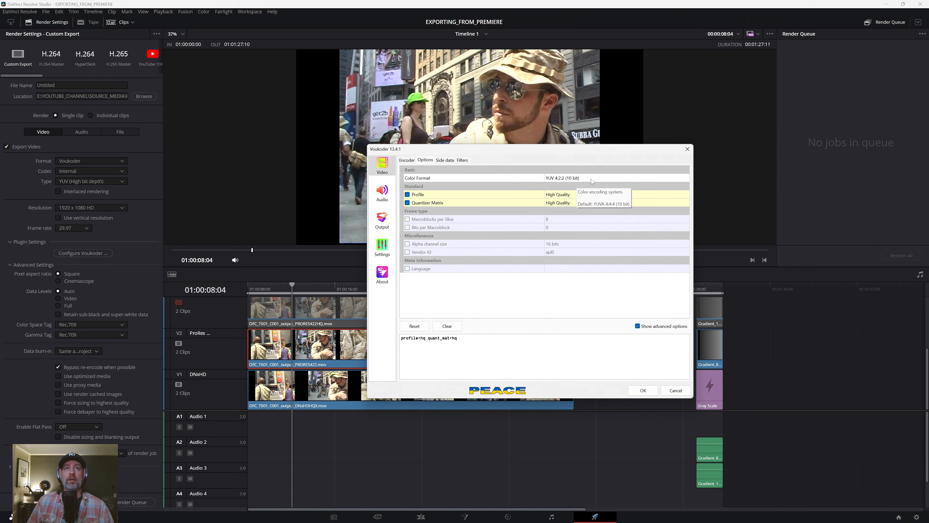
left_click(687, 179)
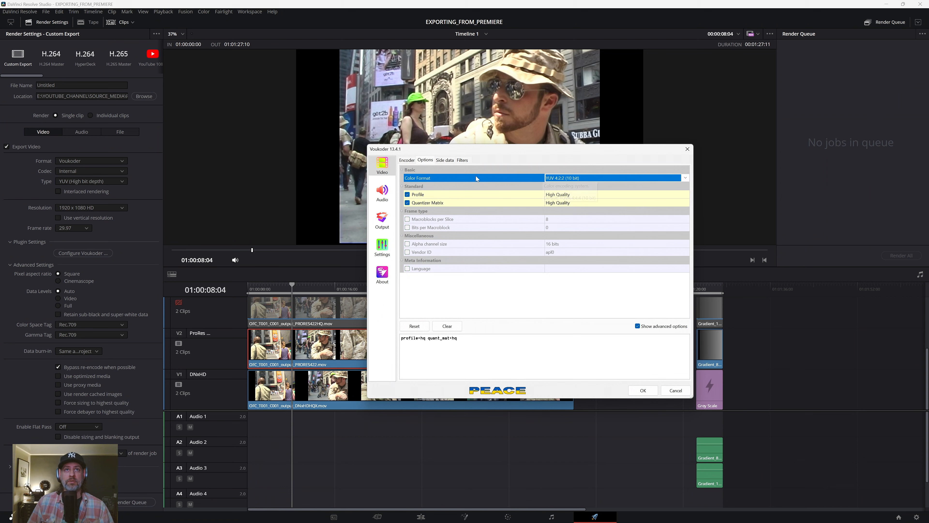
left_click(685, 179)
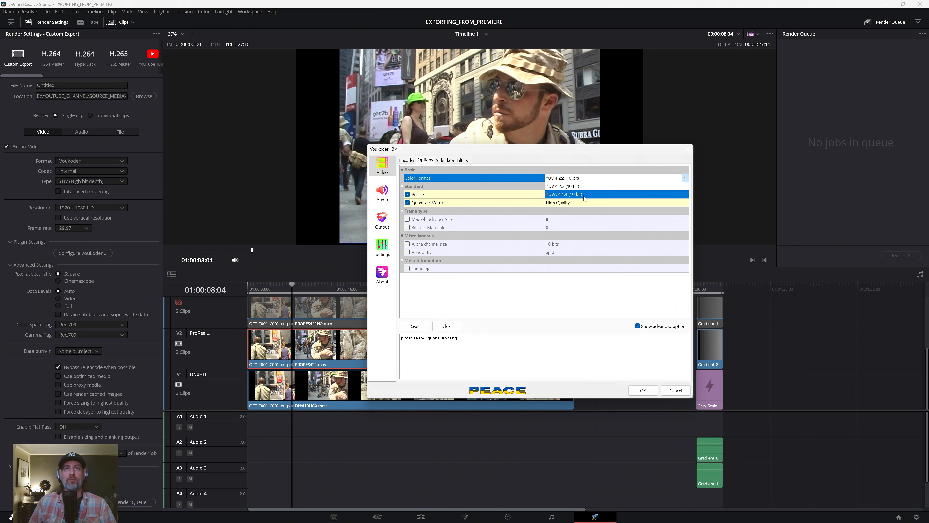
left_click(578, 150)
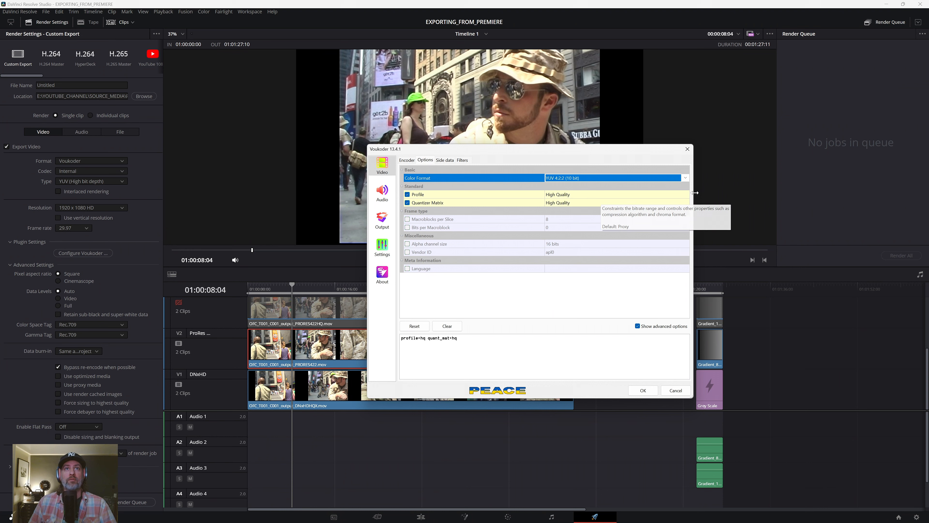
Set both the ProRes profile and the quantizer matrix to High Quality
left_click(685, 196)
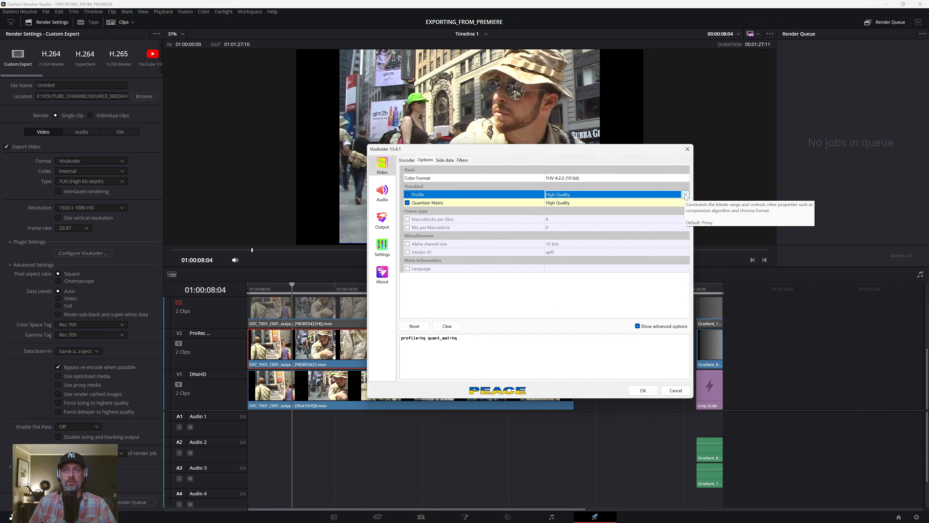
left_click(686, 196)
left_click(599, 226)
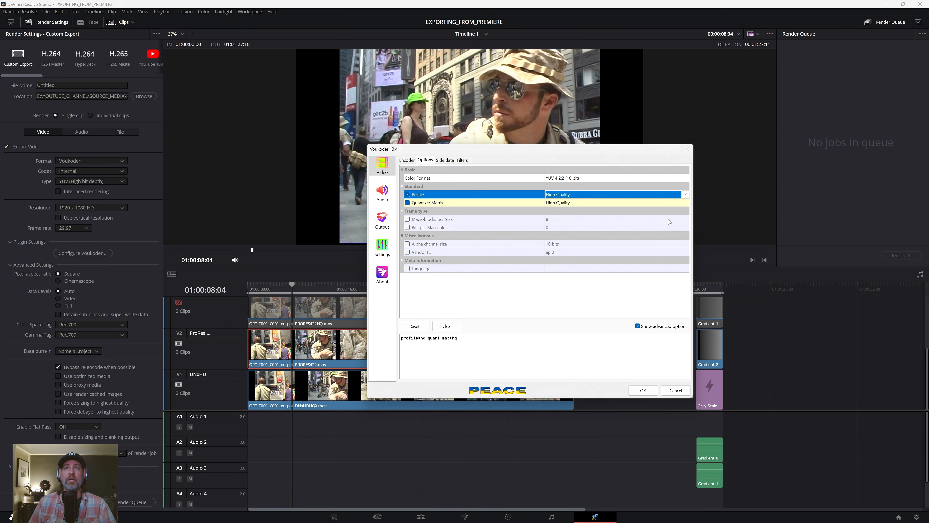
left_click(685, 202)
left_click(686, 202)
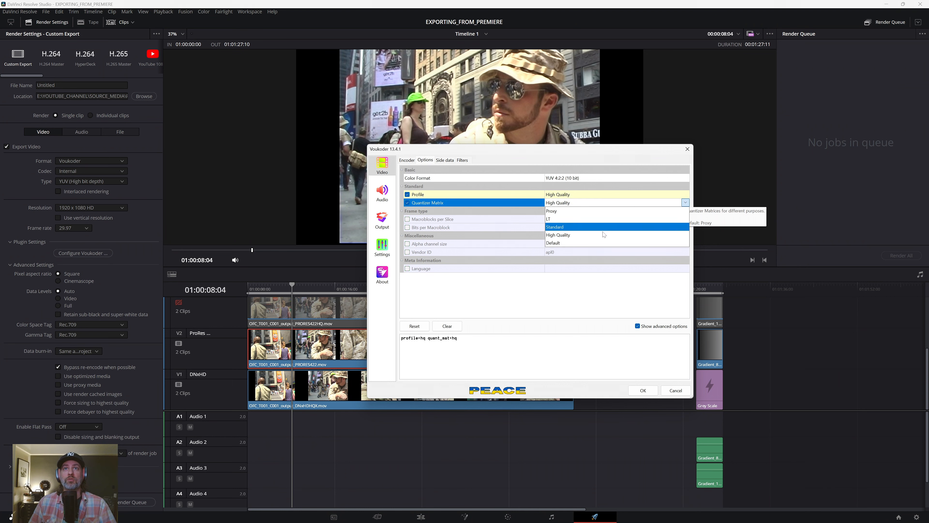
left_click(598, 234)
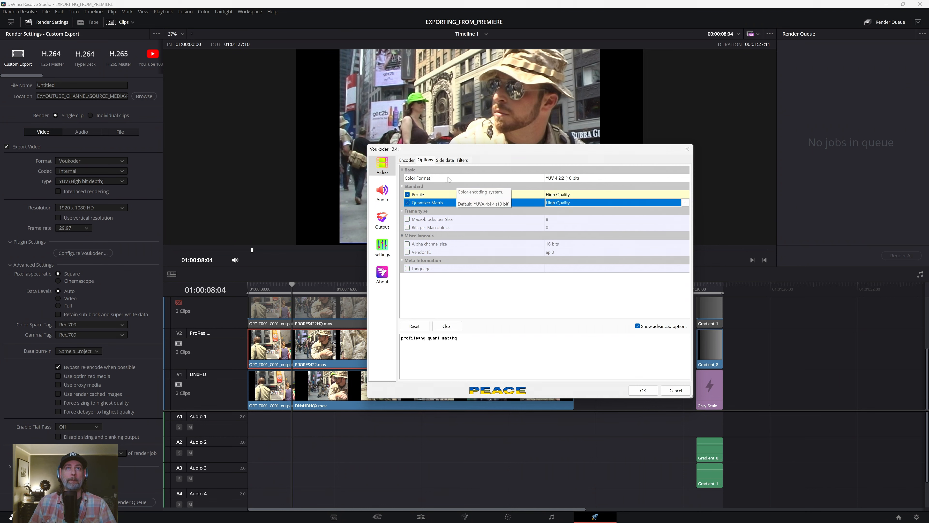
Review the video filters, side data and available audio codecs in Voukoder, keeping AAC (FFmpeg) for audio
left_click(462, 160)
left_click(445, 160)
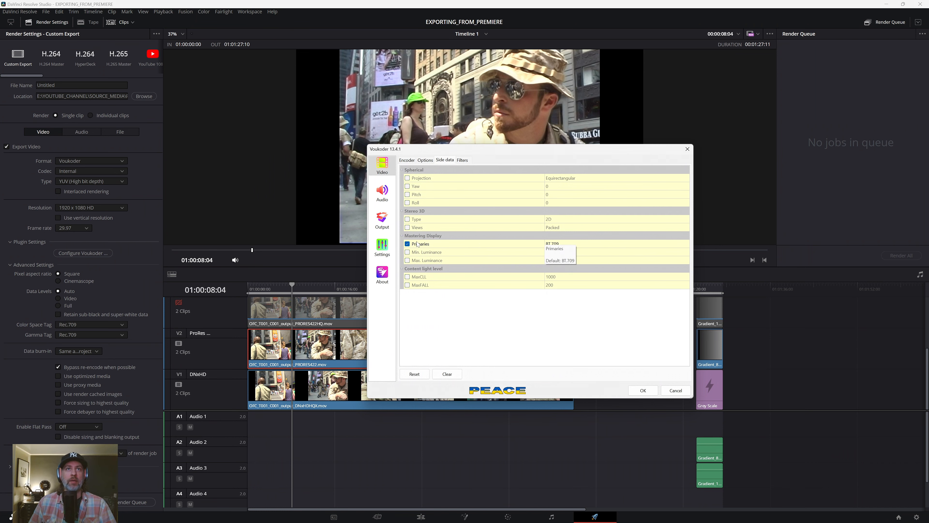
left_click(381, 194)
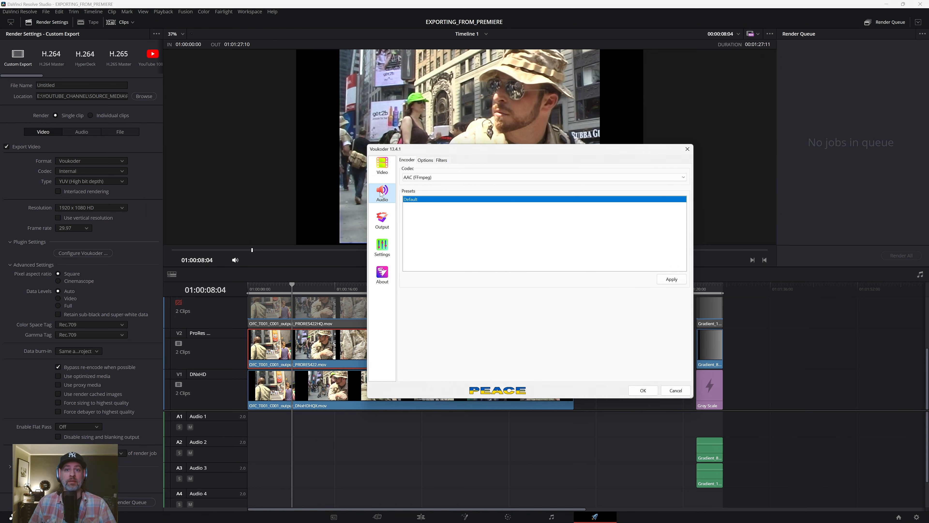
left_click(426, 179)
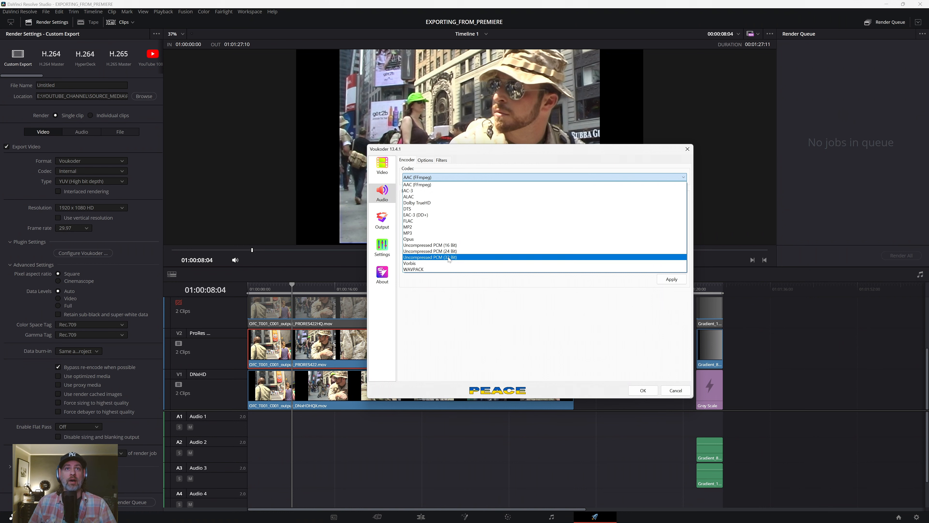
left_click(451, 334)
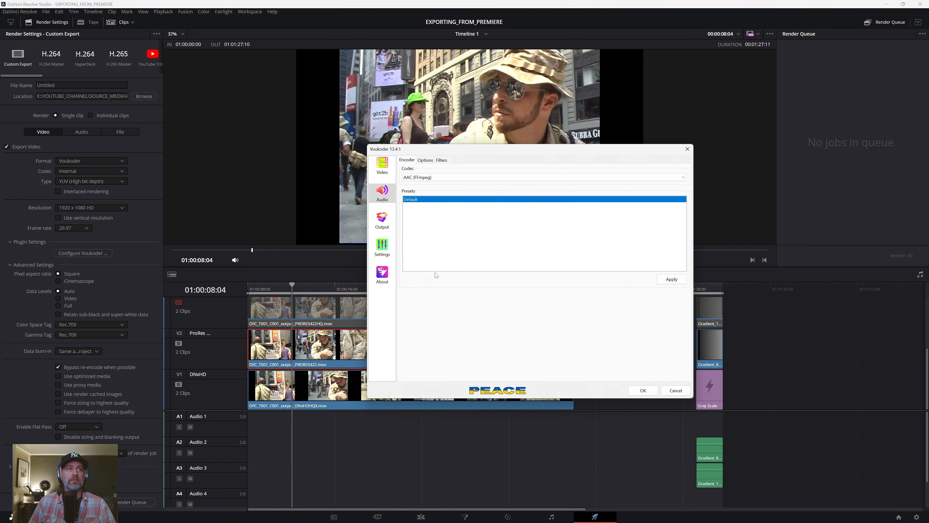
Select Quicktime (.mov) as the Voukoder output container
left_click(382, 220)
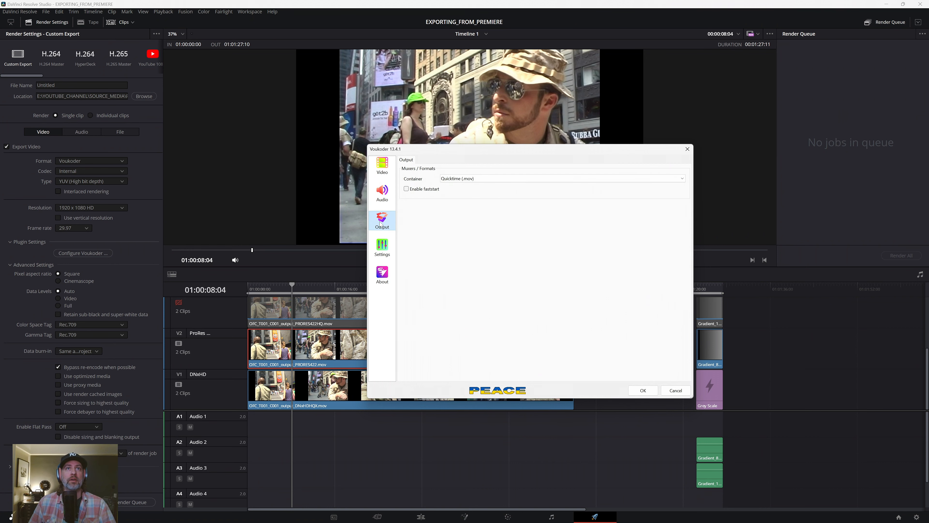
left_click(457, 180)
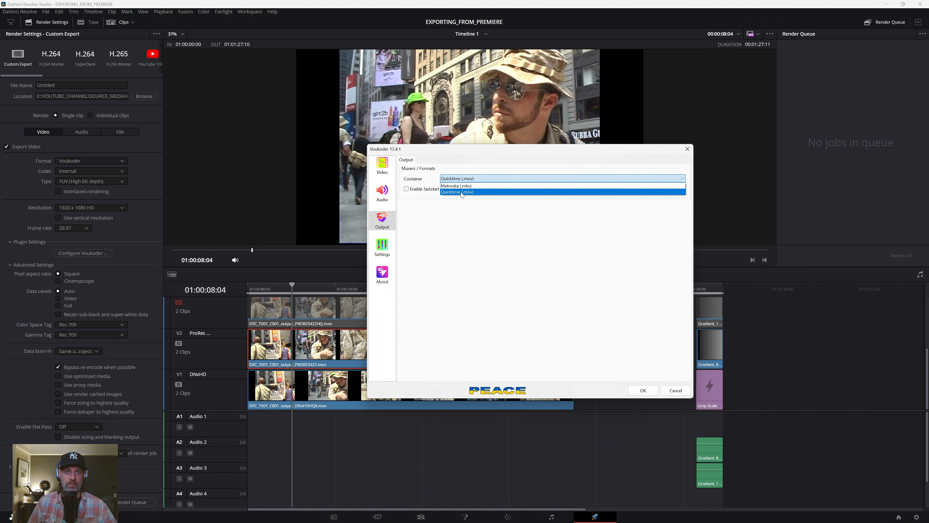
left_click(472, 193)
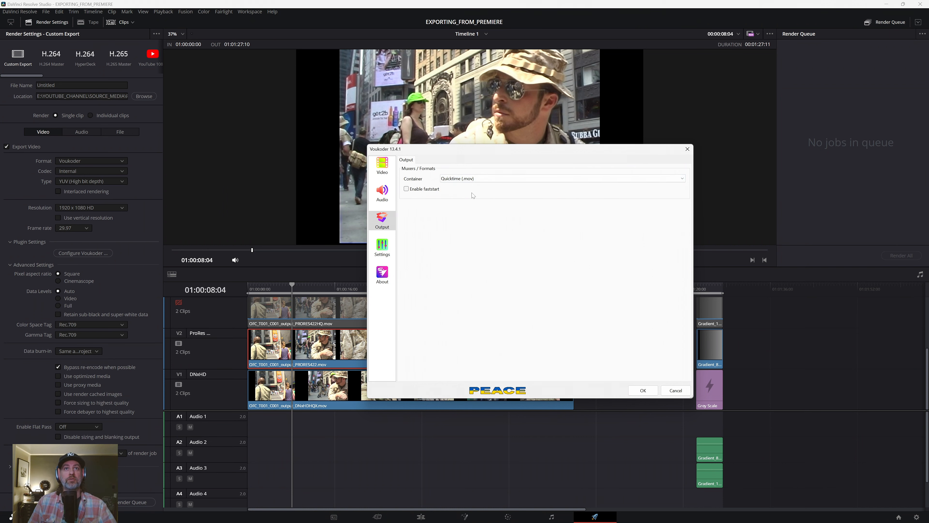
Review Voukoder's language, logging and version information, and accept the configuration
left_click(388, 251)
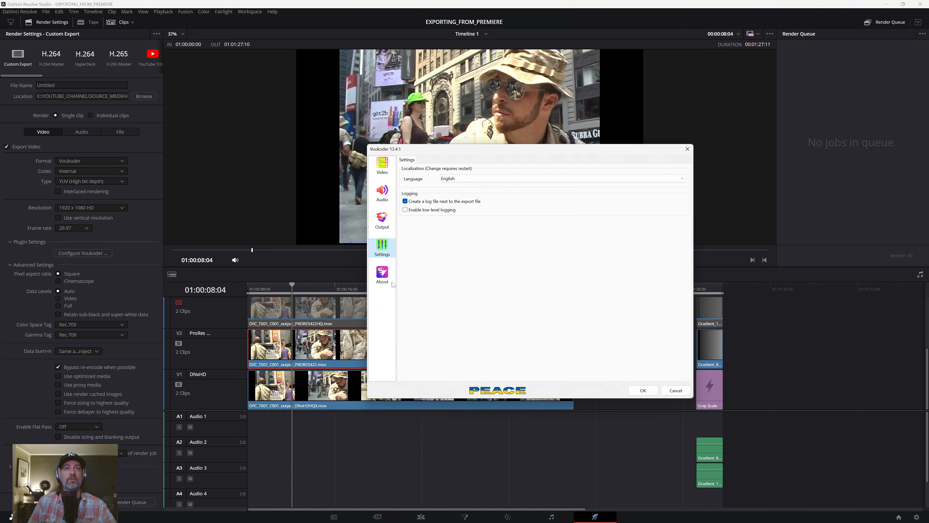
left_click(382, 274)
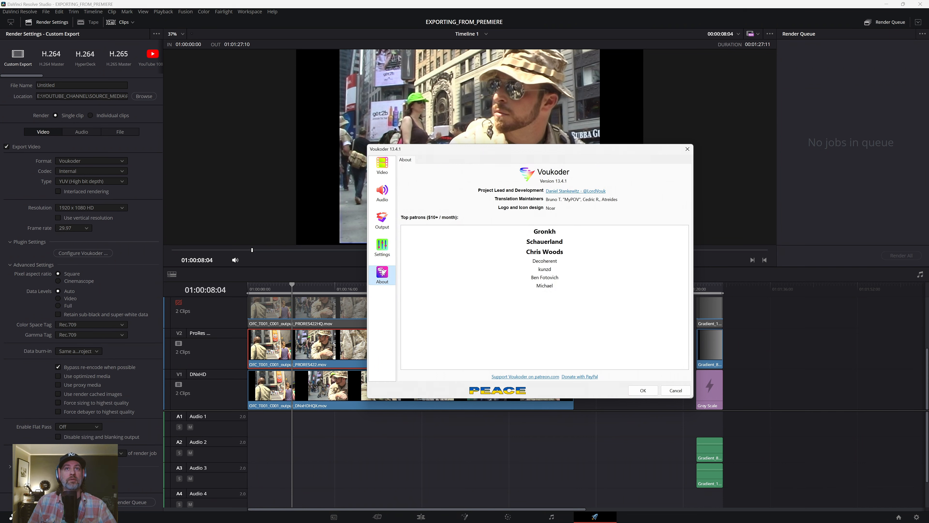
left_click(382, 247)
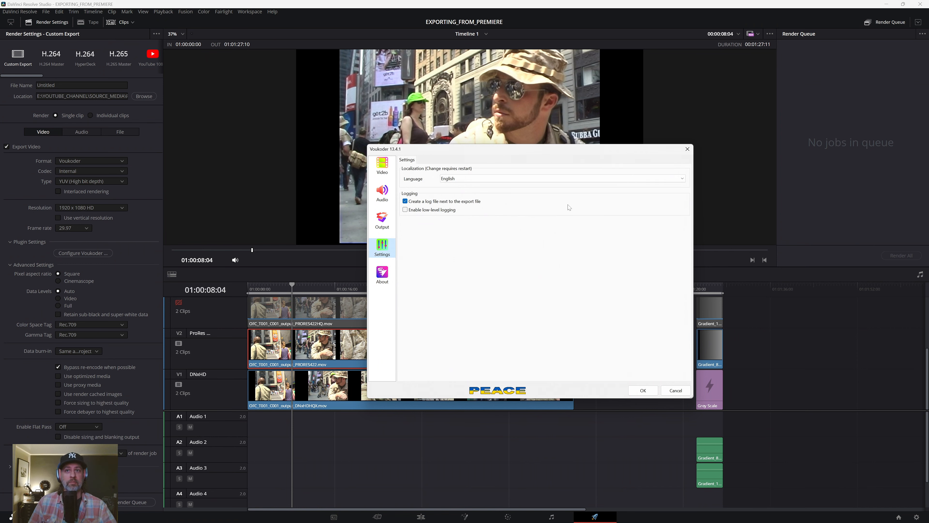
left_click(643, 391)
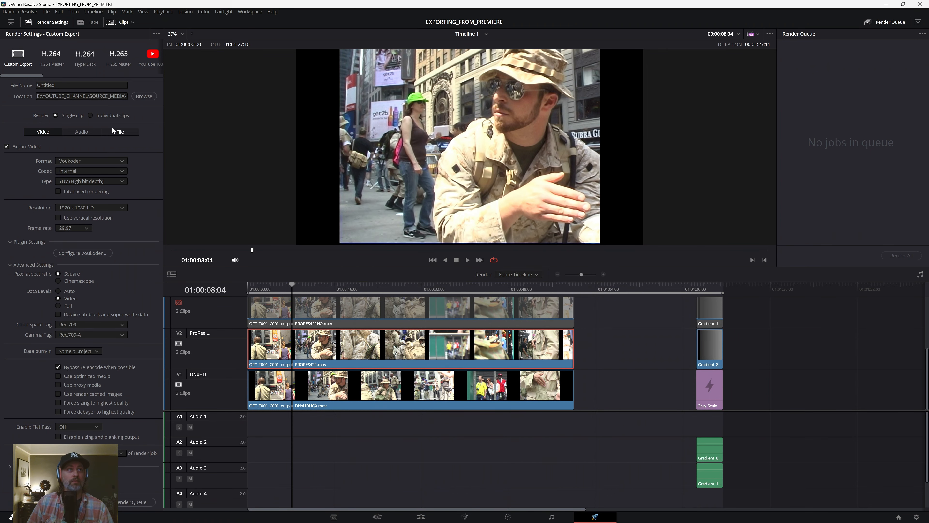
Review the audio export settings, including the bit depth choices, and the file naming settings
left_click(88, 134)
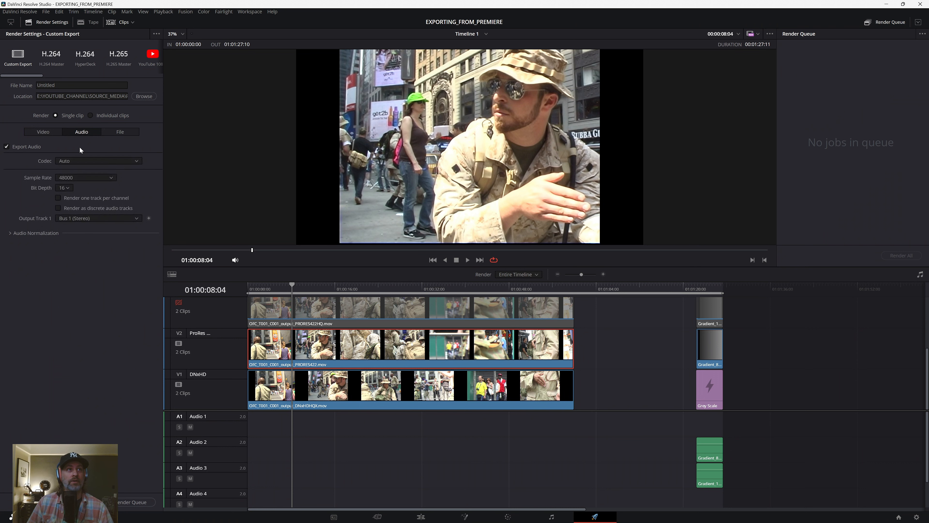
left_click(67, 187)
left_click(119, 132)
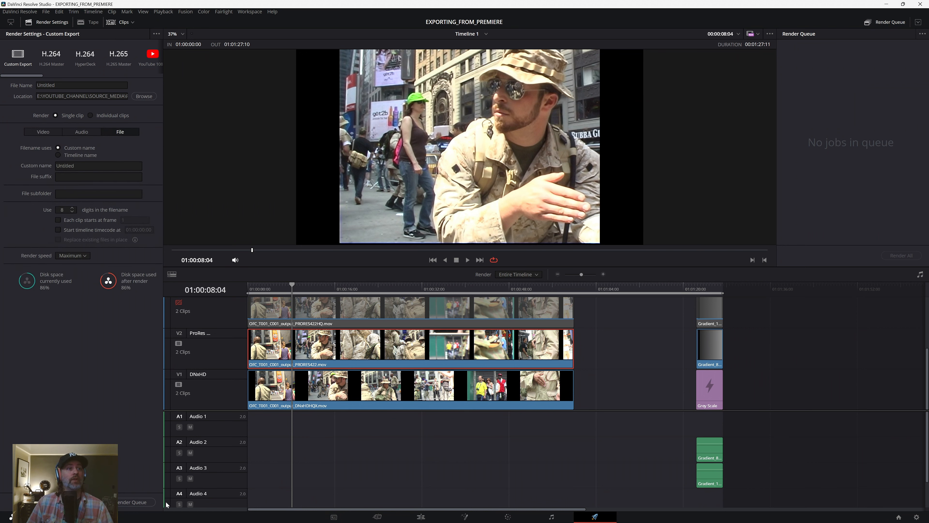
Add the Voukoder export to the render queue and remove that job again
left_click(141, 502)
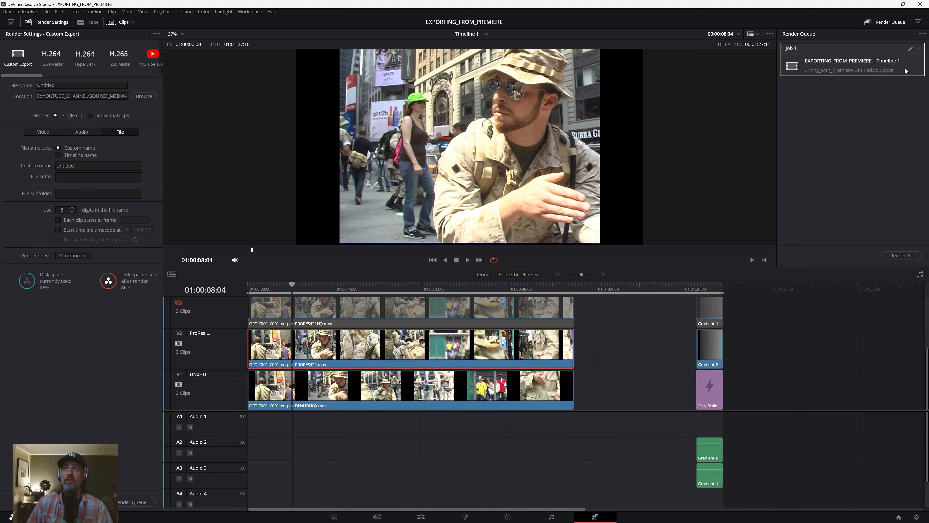
left_click(920, 48)
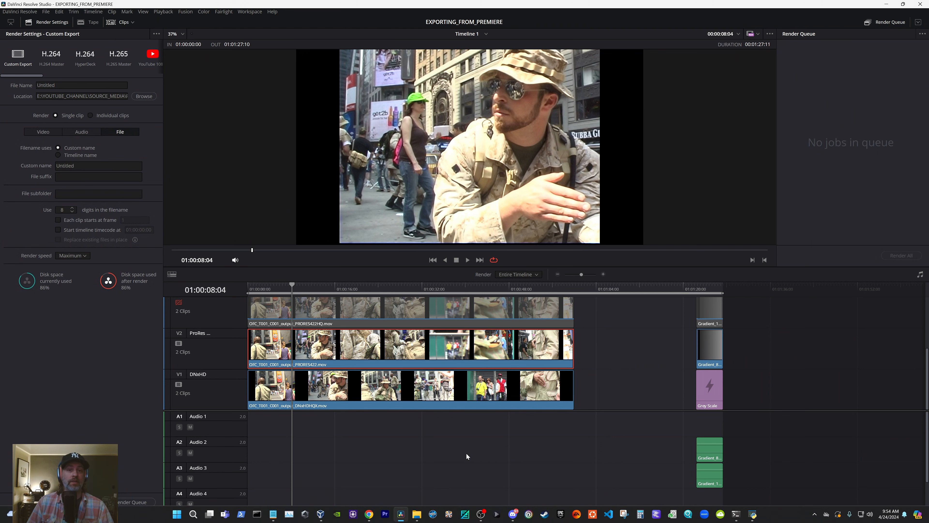